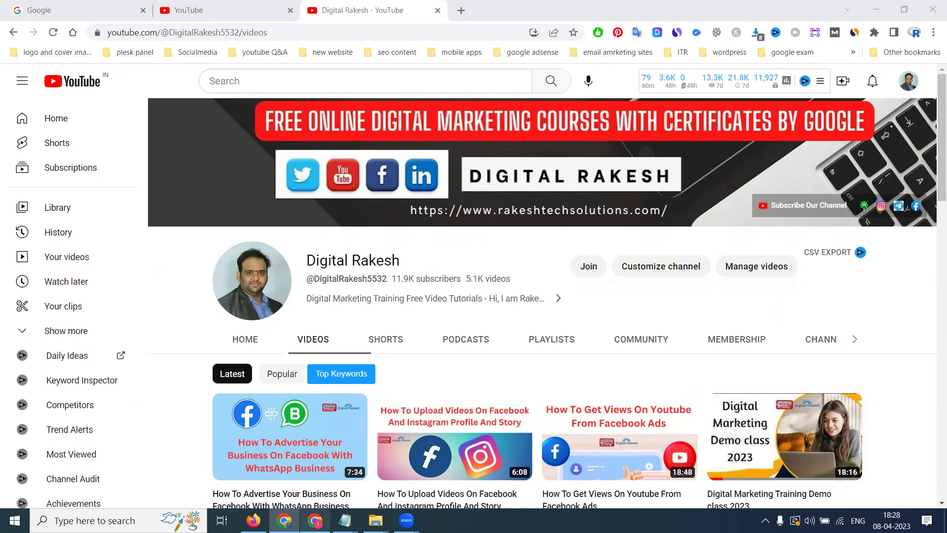
Copy the link to the strength and conditioning video post on IMFIT's Facebook page
left_click(315, 519)
left_click(266, 11)
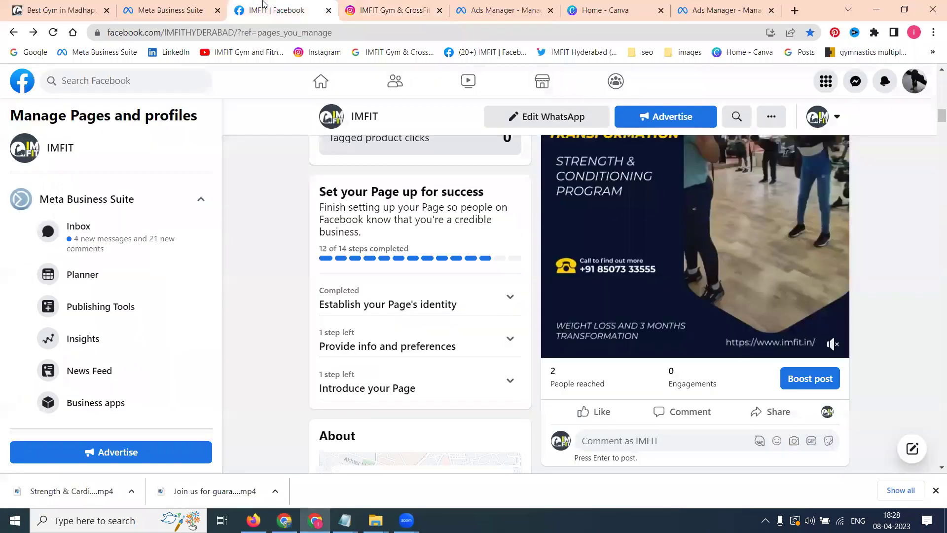
scroll(589, 224, "down", 7)
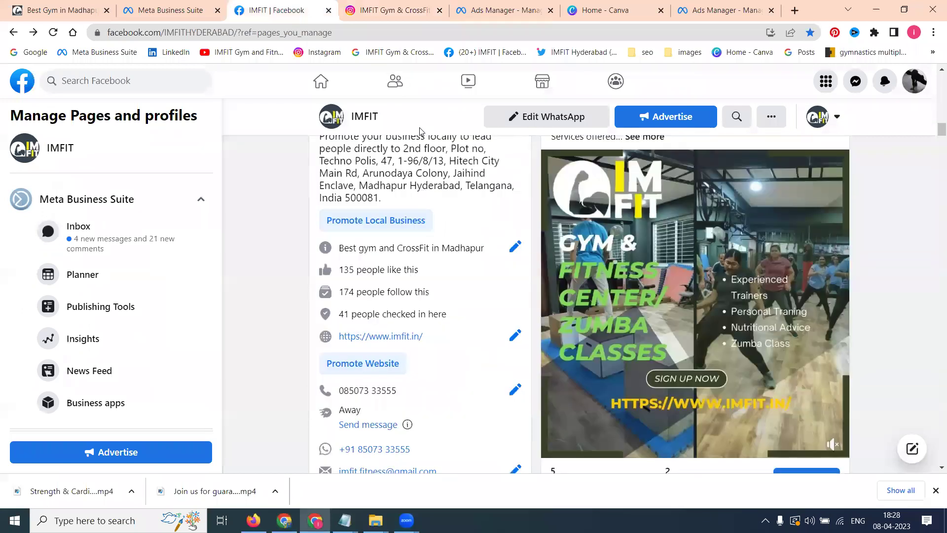
scroll(592, 222, "down", 5)
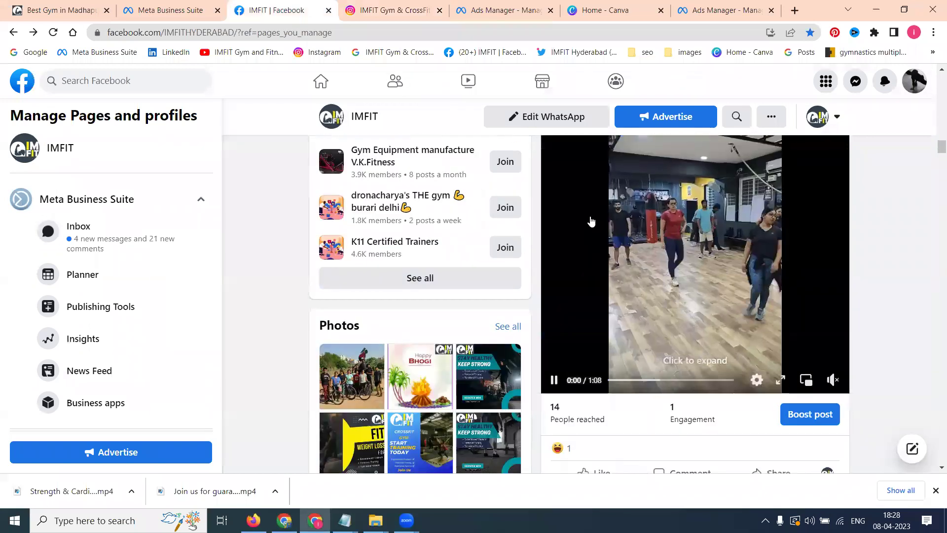
scroll(592, 218, "down", 5)
scroll(592, 216, "down", 2)
scroll(592, 216, "up", 1)
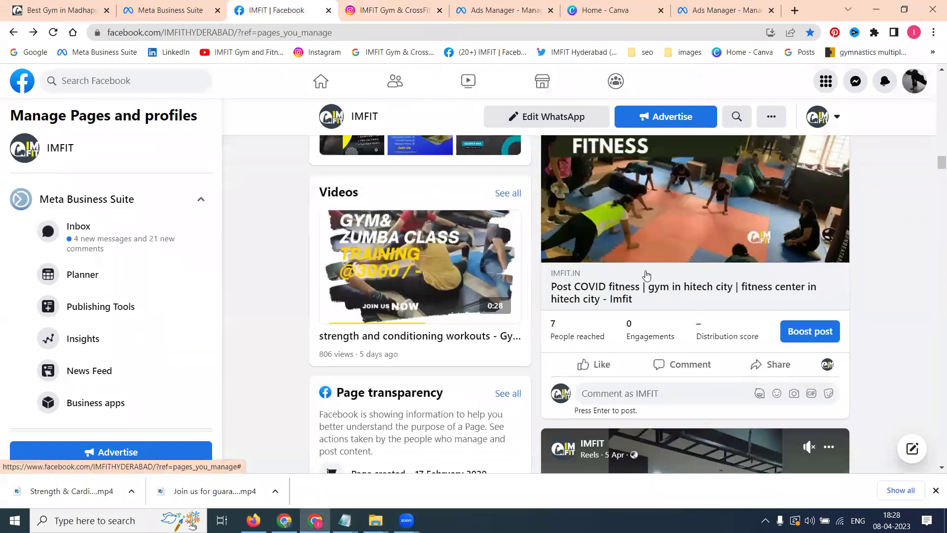
left_click(774, 364)
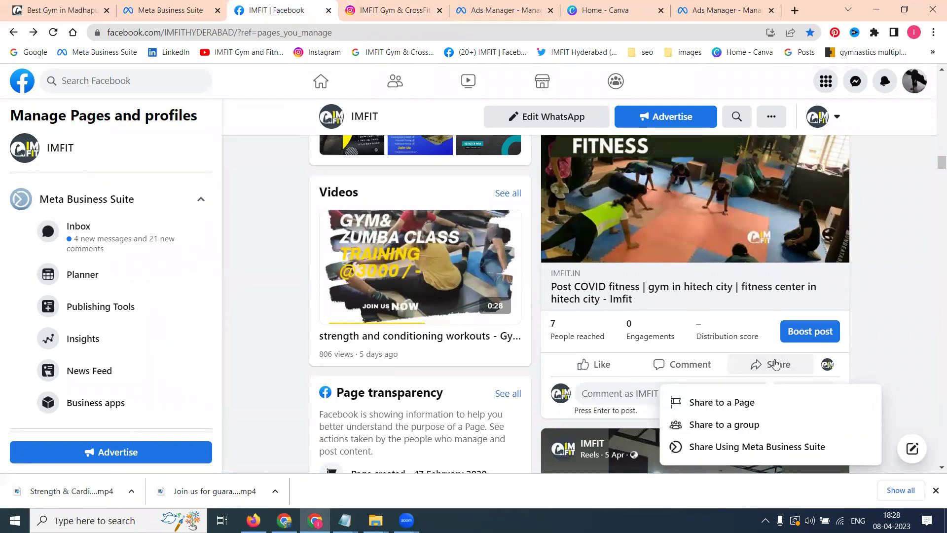
scroll(774, 364, "down", 2)
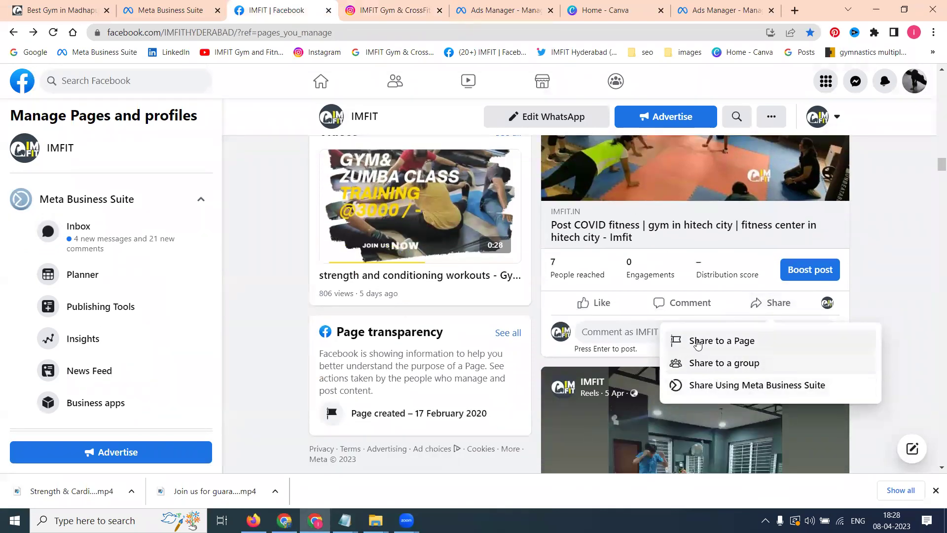
left_click(870, 259)
scroll(870, 260, "up", 4)
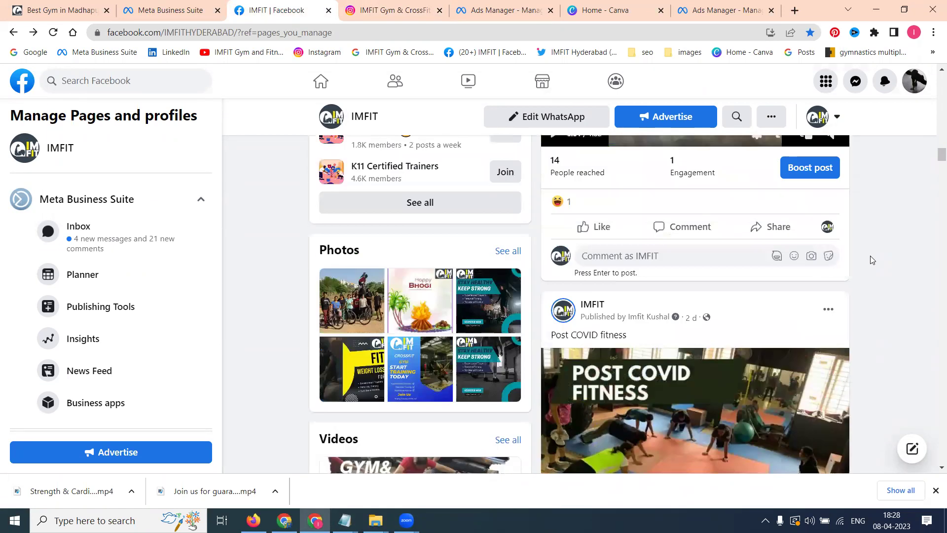
scroll(871, 260, "up", 4)
scroll(870, 259, "up", 3)
scroll(871, 256, "up", 4)
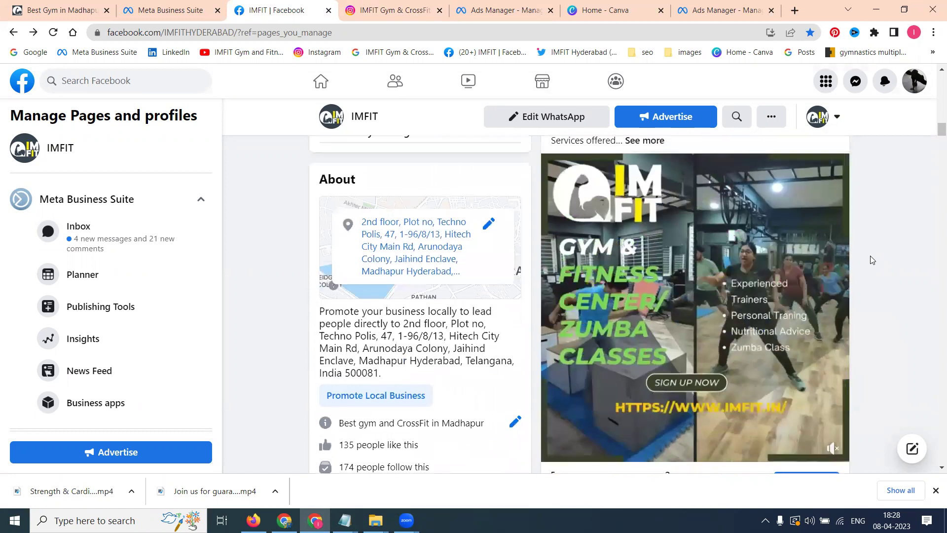
scroll(870, 255, "up", 2)
scroll(870, 255, "up", 4)
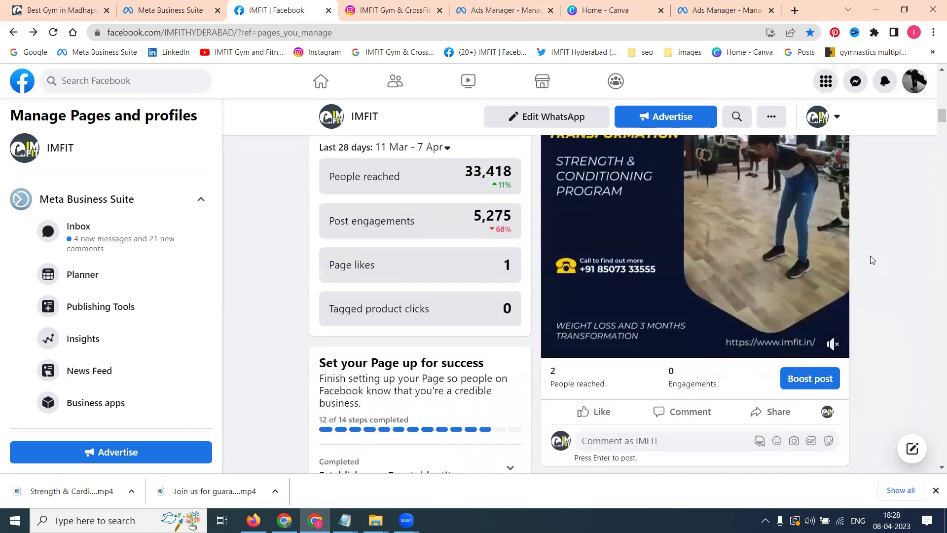
left_click(774, 413)
scroll(774, 412, "down", 2)
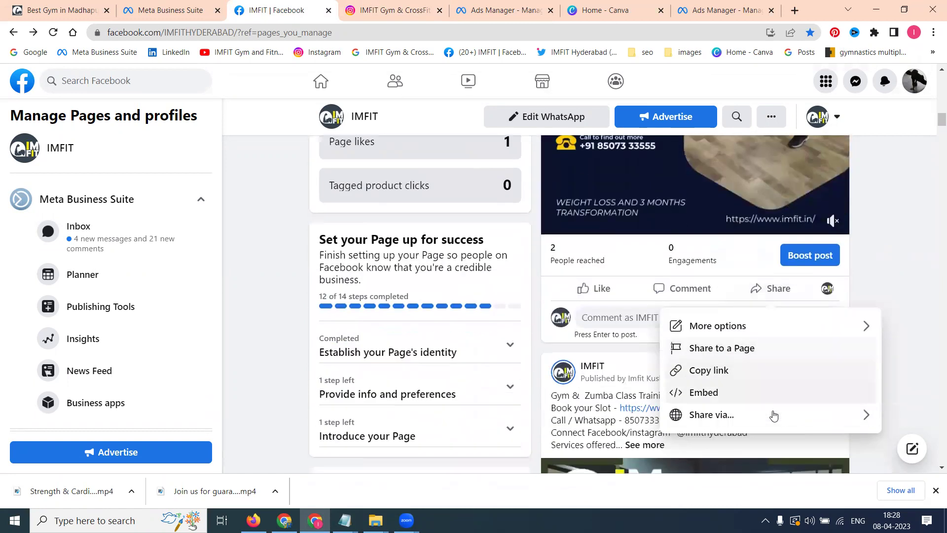
left_click(725, 370)
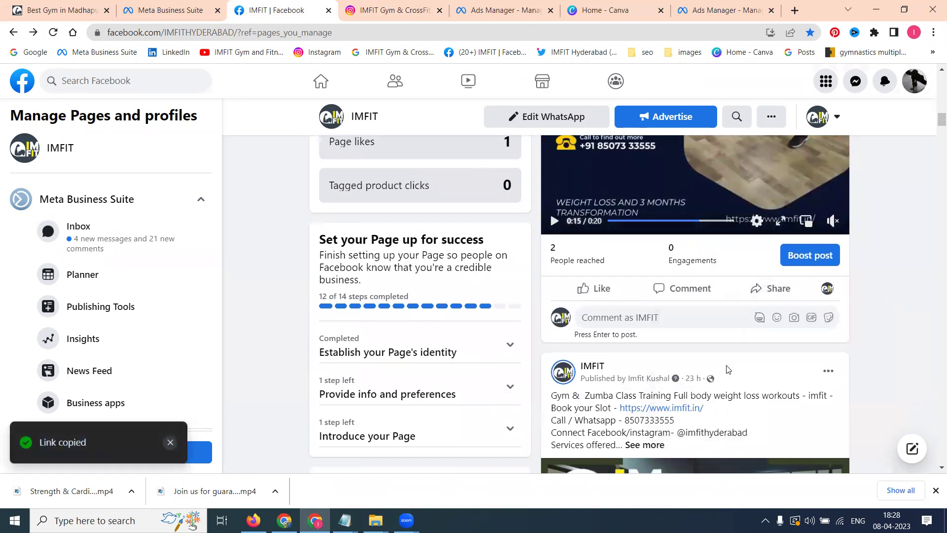
scroll(698, 332, "up", 3)
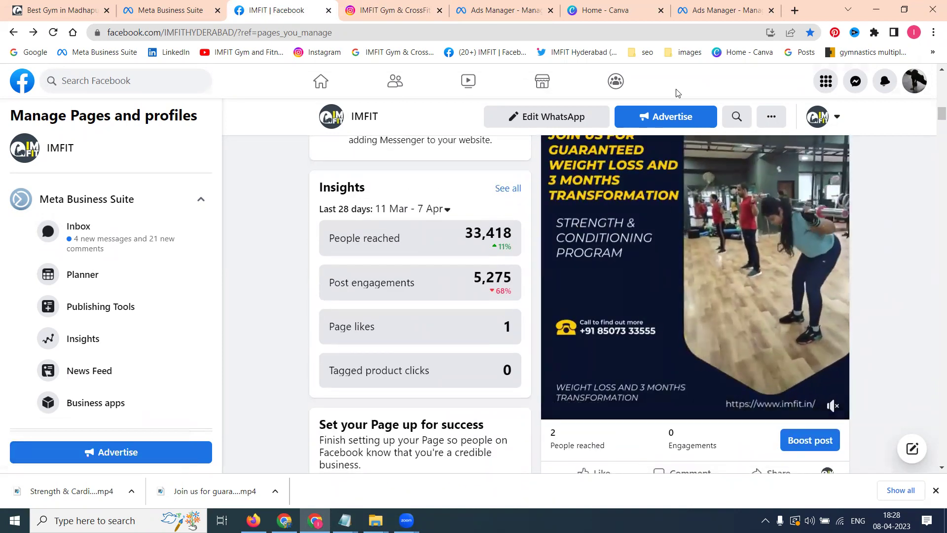
Go to the LinkedIn feed from Chrome's address bar
left_click(722, 10)
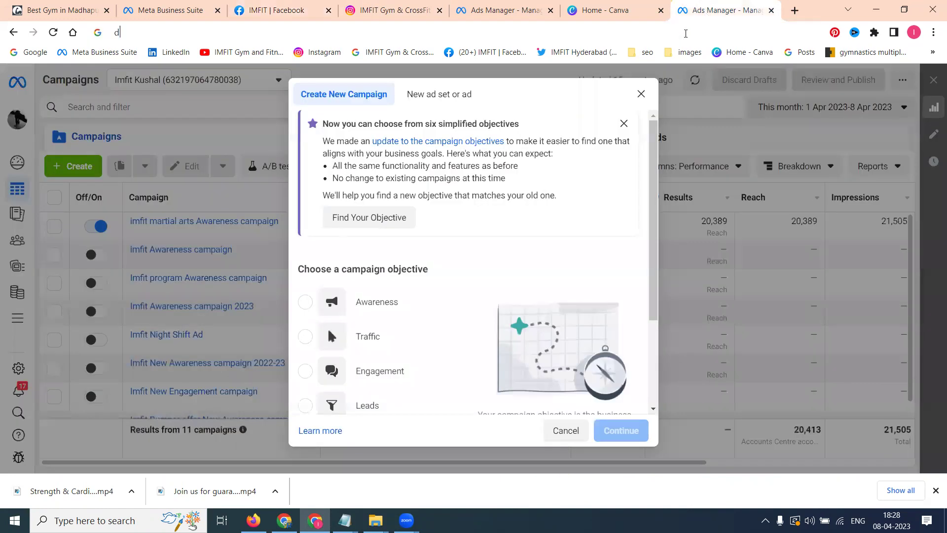
type("da")
key("BackSpace")
key("BackSpace")
type("l")
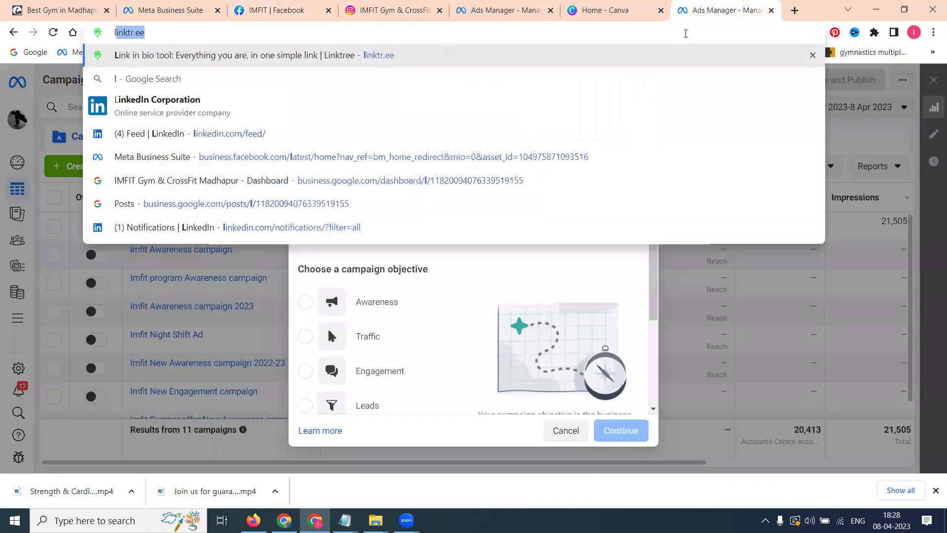
type("i")
key("Return")
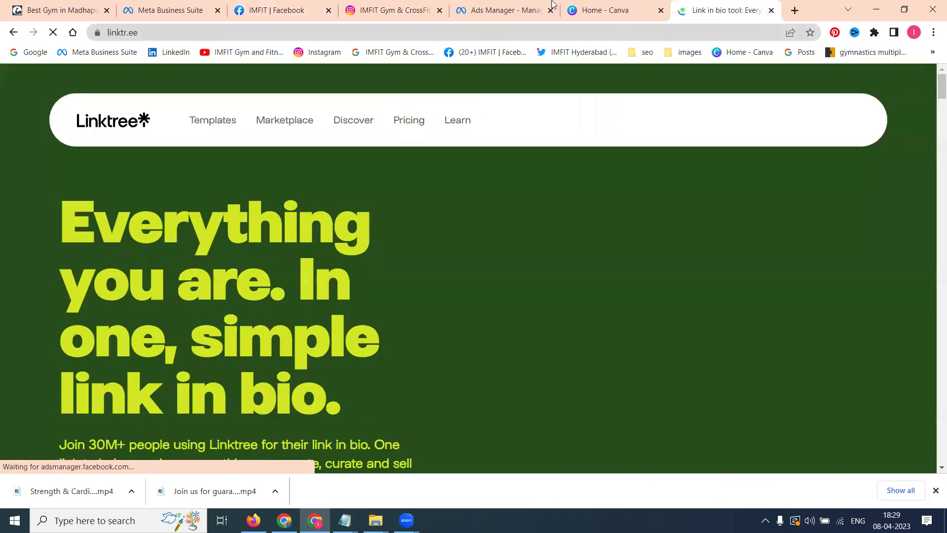
left_click(391, 34)
key("BackSpace")
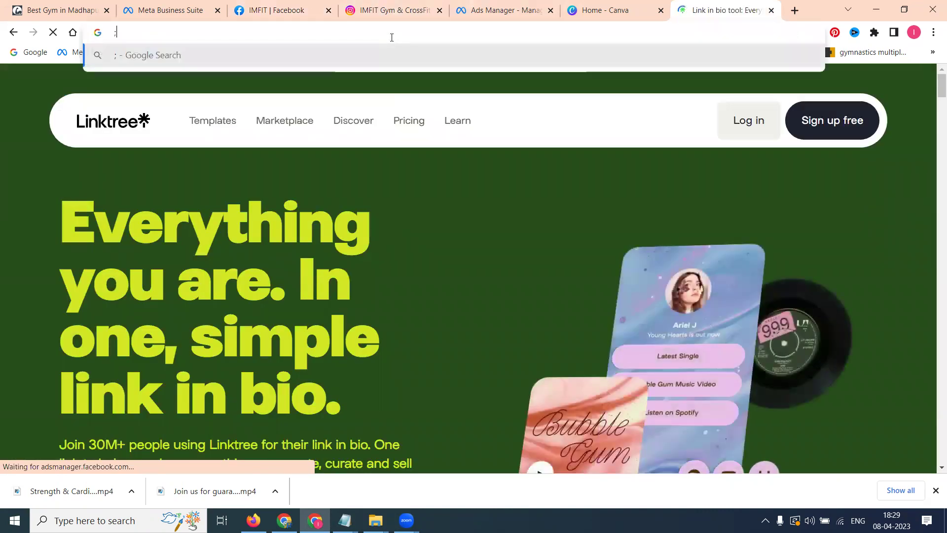
type("linked")
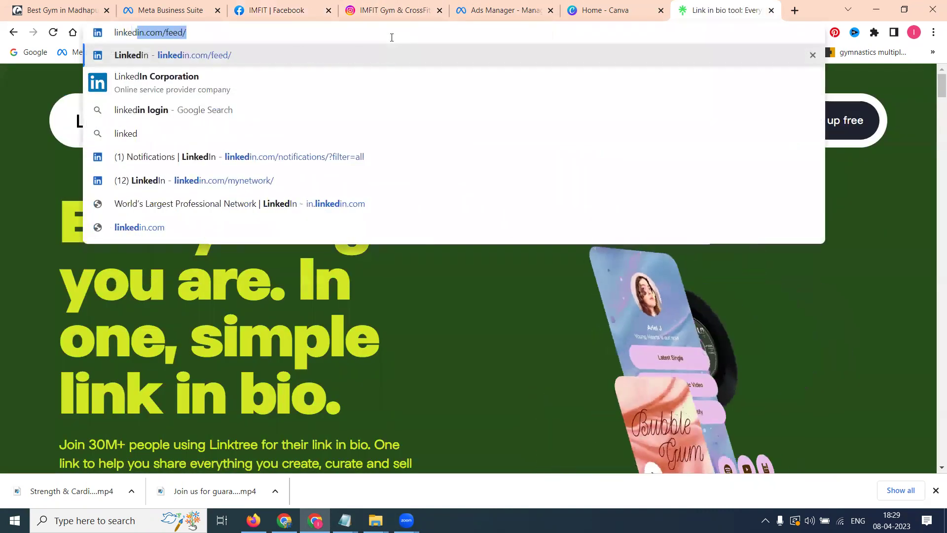
key("Return")
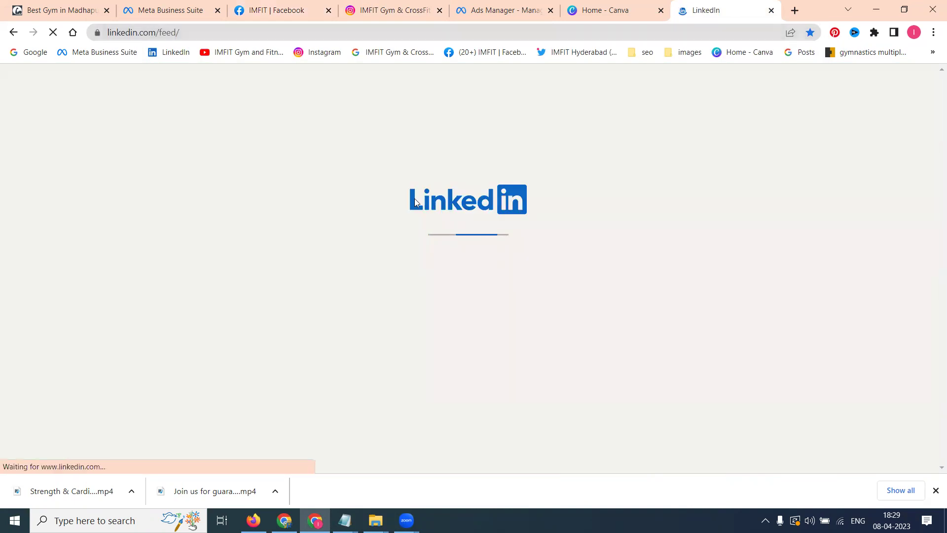
Start a new LinkedIn post with the Imfit gym page as author
left_click(402, 137)
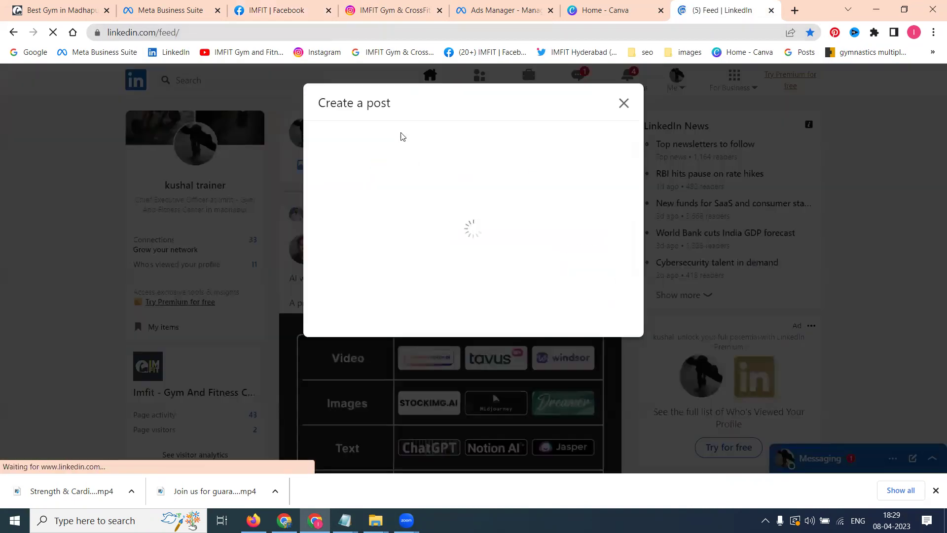
left_click(402, 136)
left_click(622, 186)
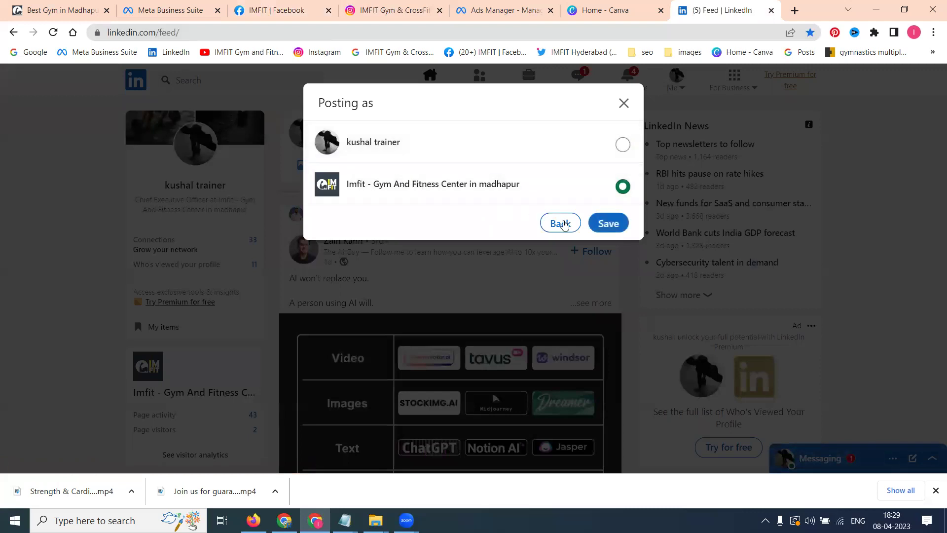
Fill the Imfit post with the fb.watch video link and the Notepad gym description and hashtags
left_click(607, 224)
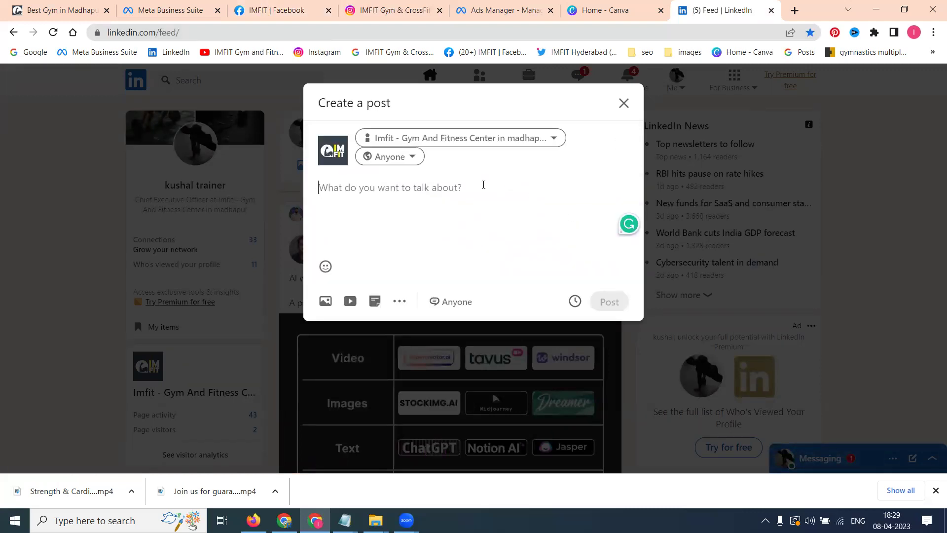
key("ctrl+v")
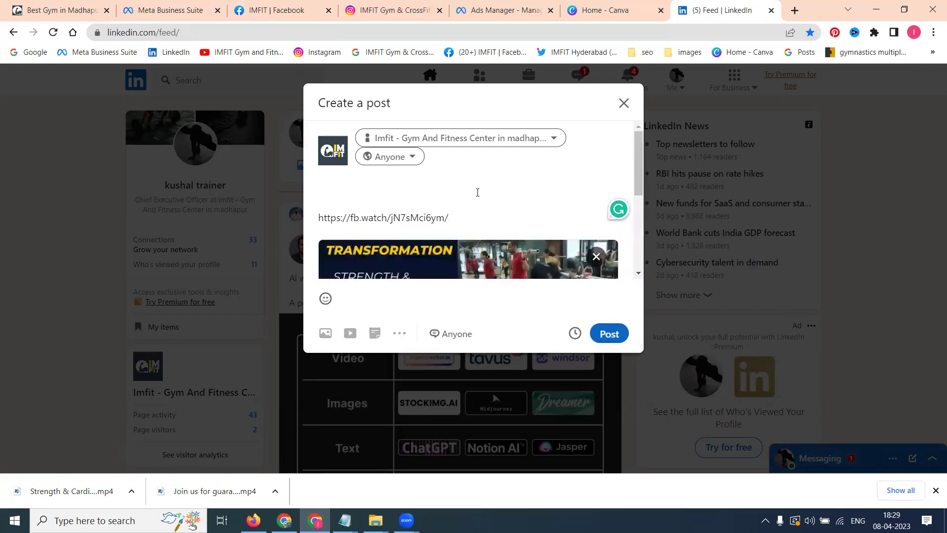
left_click(341, 520)
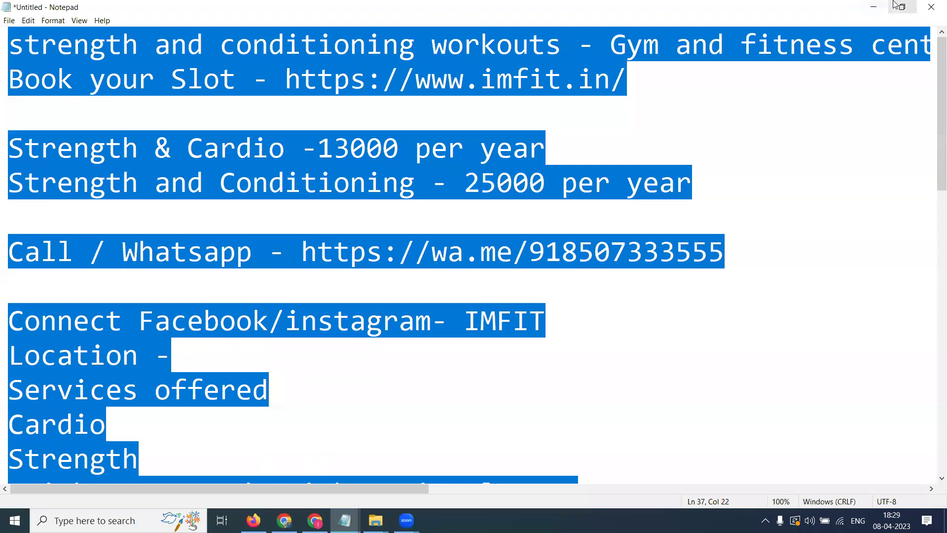
left_click(873, 7)
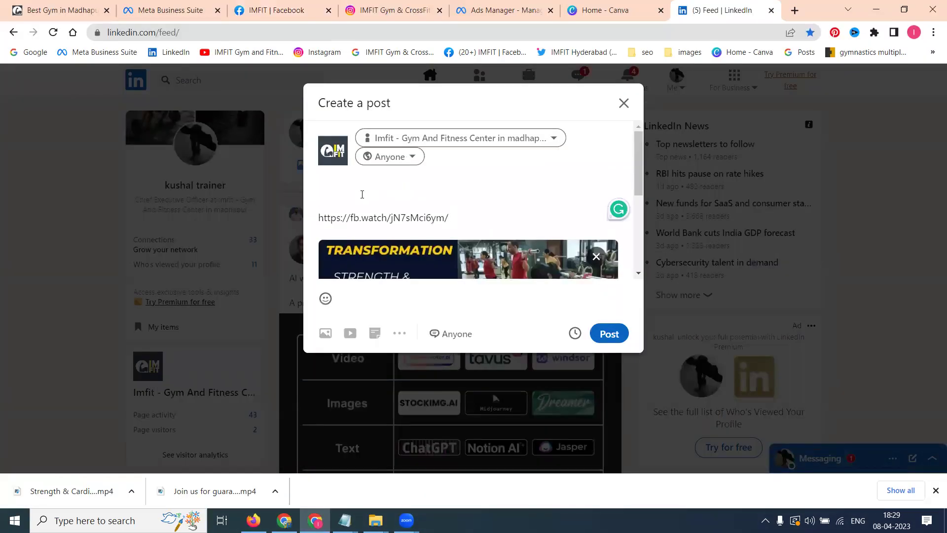
key("ctrl+a")
key("ctrl+v")
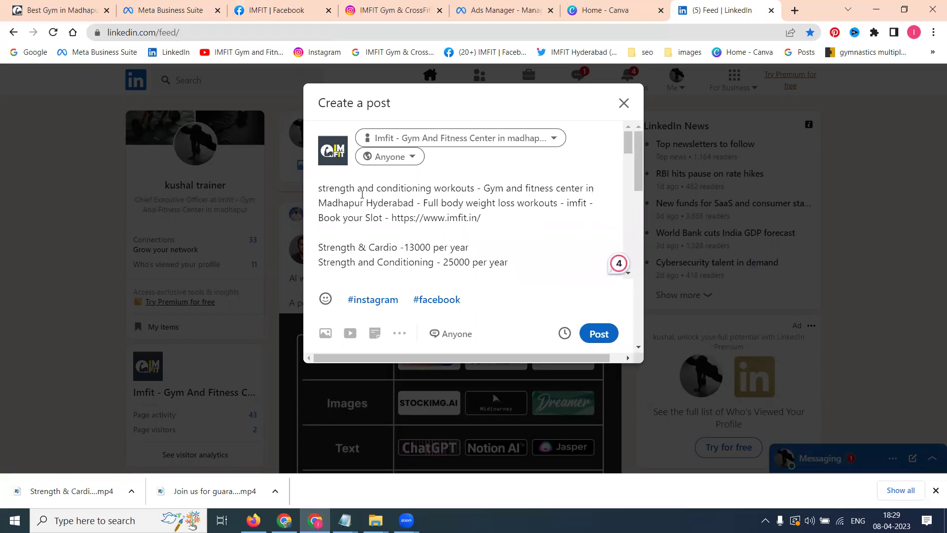
Publish the post and begin a Repost with your thoughts
key("ctrl+a")
scroll(481, 222, "down", 2)
scroll(518, 244, "down", 3)
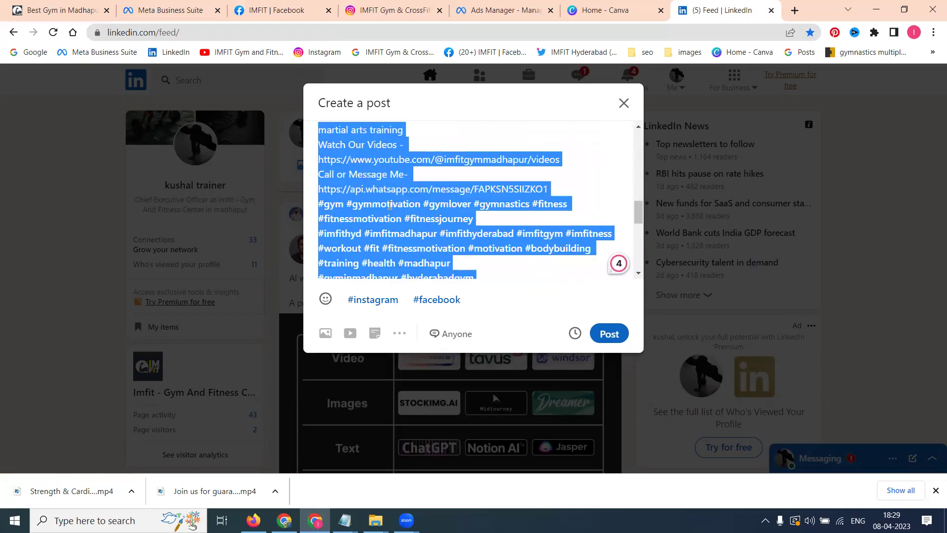
scroll(562, 281, "down", 3)
left_click(609, 334)
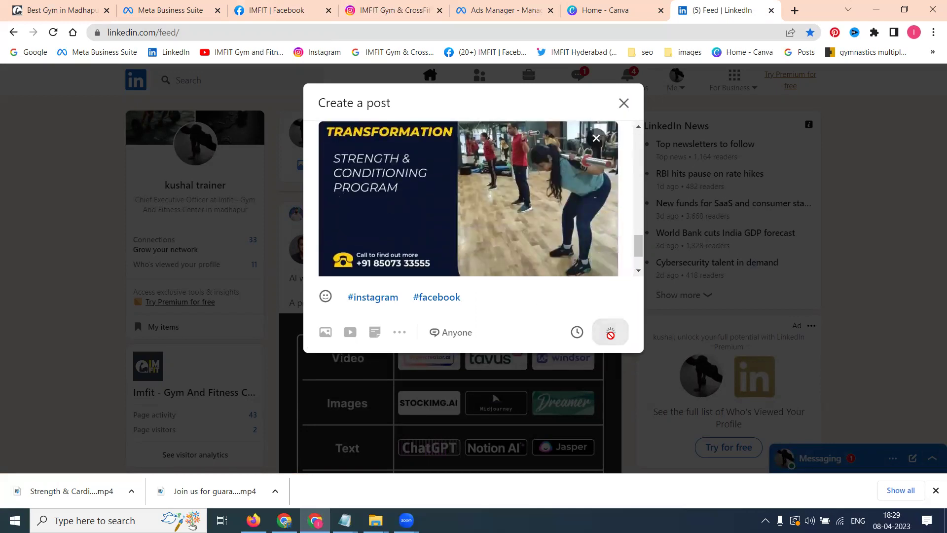
scroll(611, 340, "down", 3)
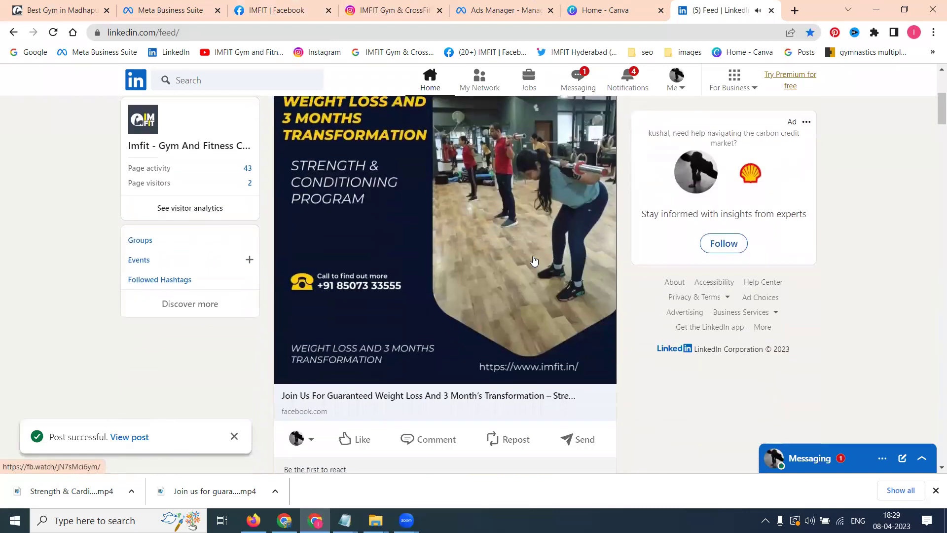
left_click(447, 465)
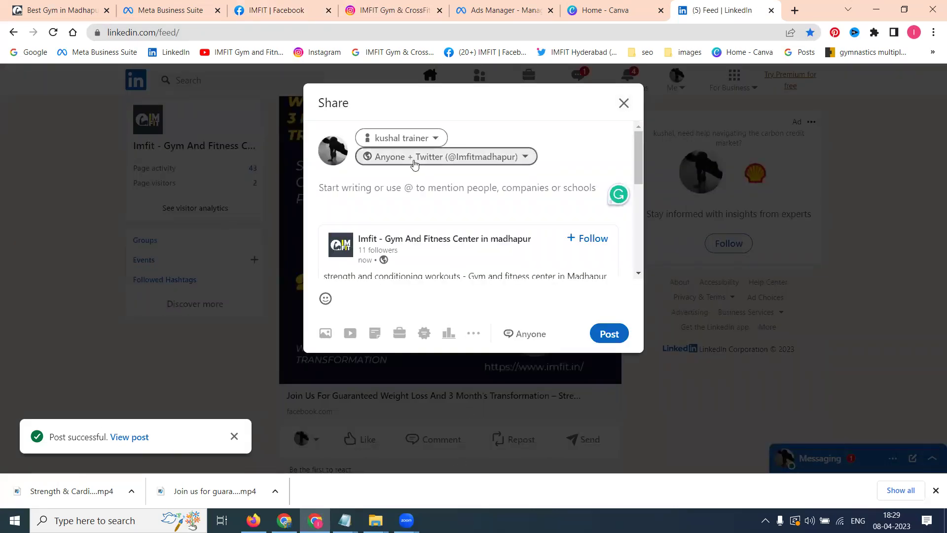
Publish the repost with the workout and price text, and open Twitter in a new tab
key("ctrl+v")
left_click(608, 334)
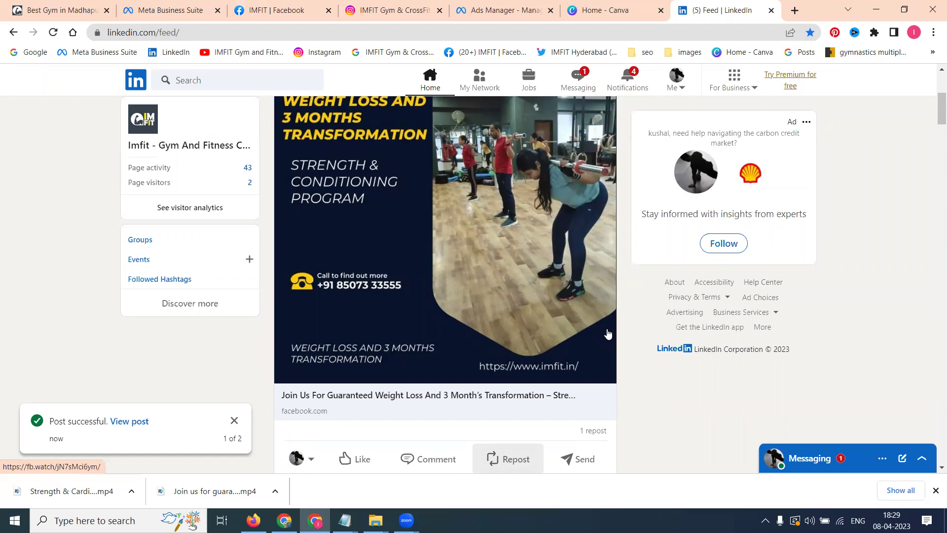
middle_click(566, 51)
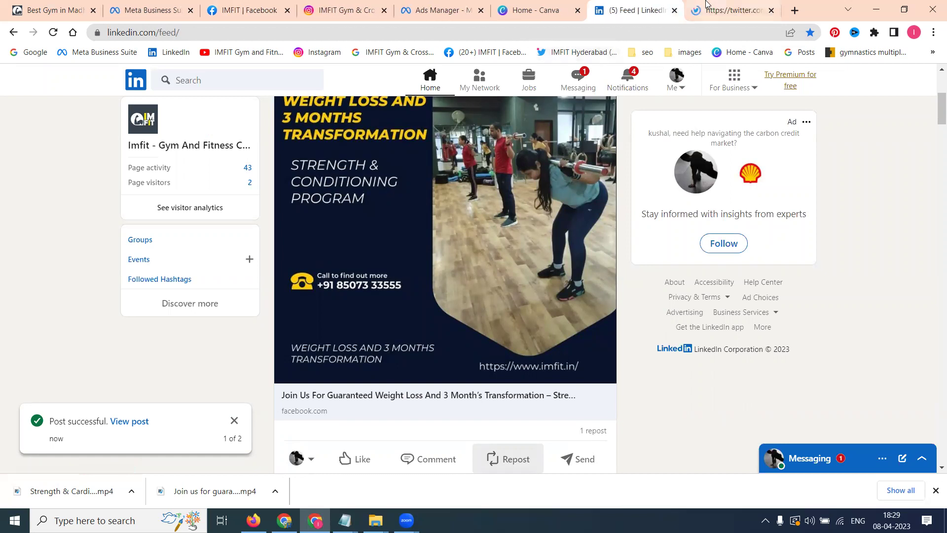
Open the IMFIT Hyderabad Twitter profile and reload it to show the LinkedIn-linked tweet
left_click(706, 6)
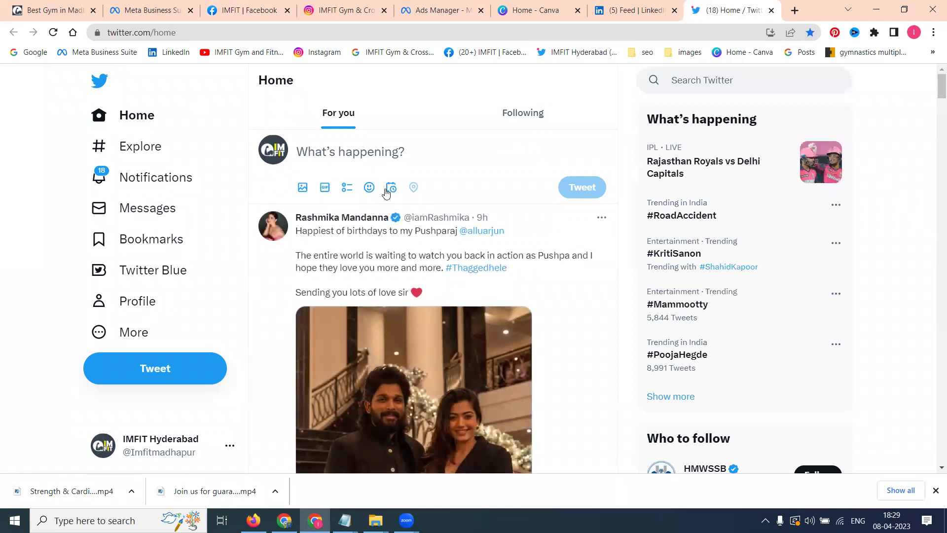
left_click(148, 301)
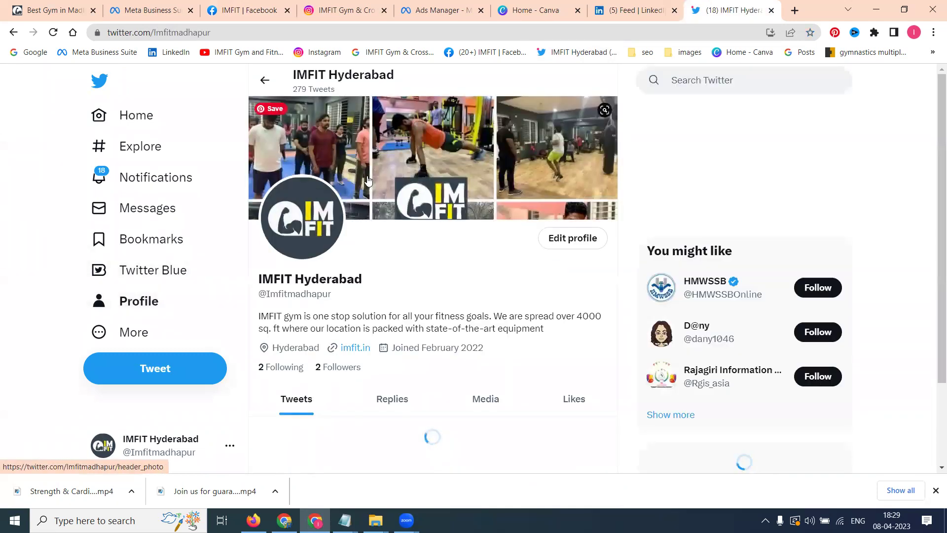
scroll(368, 180, "down", 2)
scroll(368, 180, "down", 3)
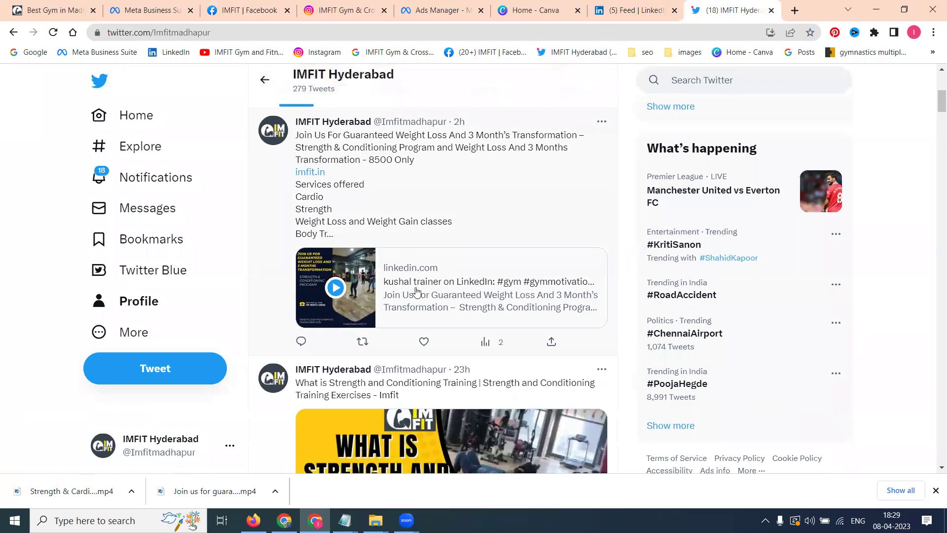
left_click(361, 292)
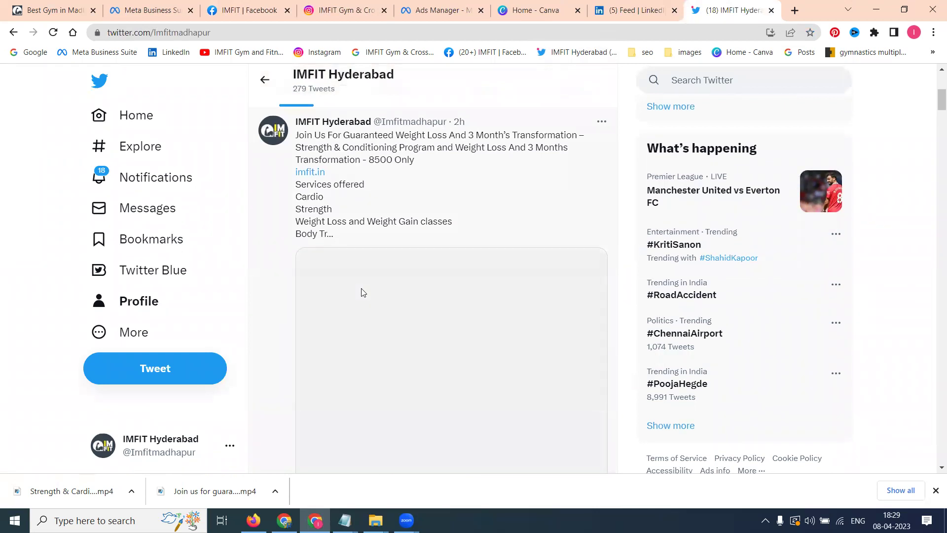
scroll(287, 254, "down", 2)
scroll(338, 236, "down", 3)
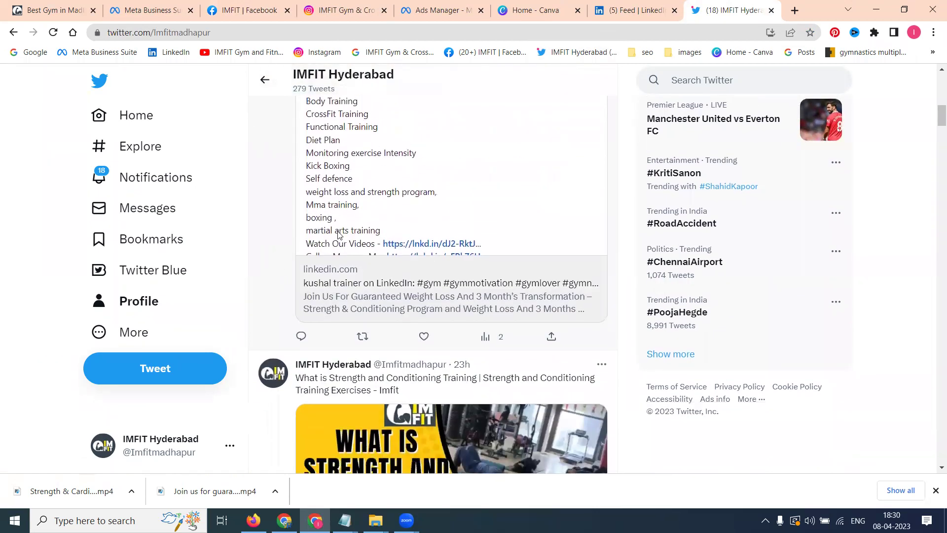
scroll(338, 236, "up", 2)
scroll(340, 231, "up", 1)
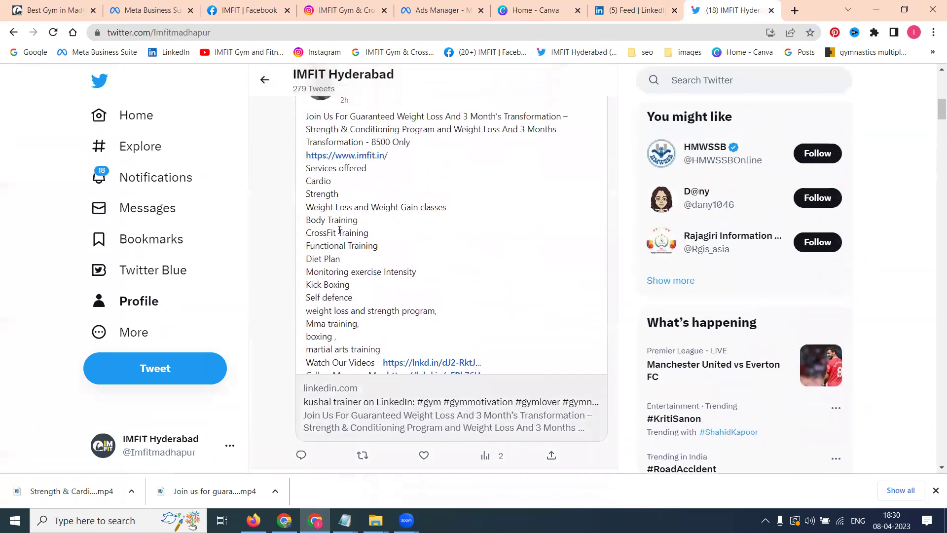
scroll(339, 231, "up", 1)
scroll(339, 231, "up", 1)
scroll(340, 230, "down", 2)
scroll(338, 229, "down", 3)
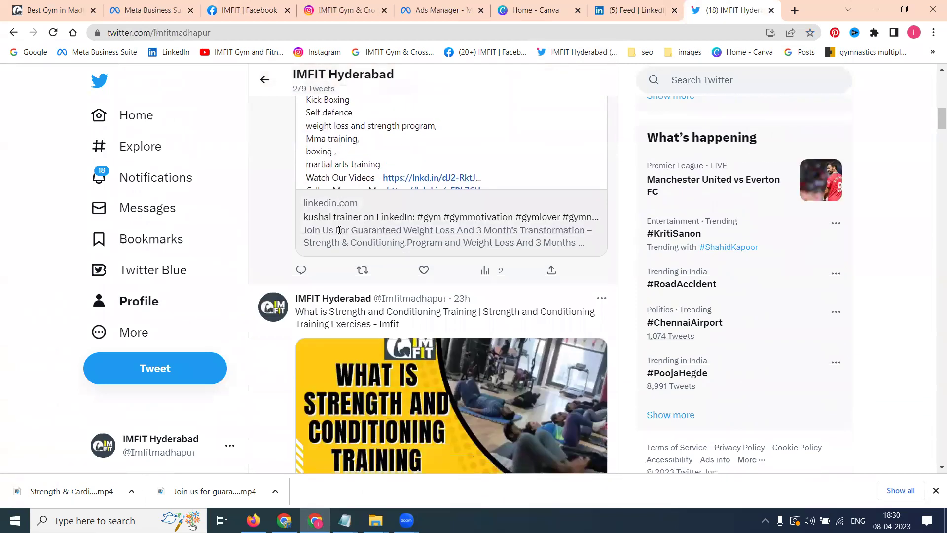
scroll(338, 235, "up", 3)
scroll(339, 236, "up", 3)
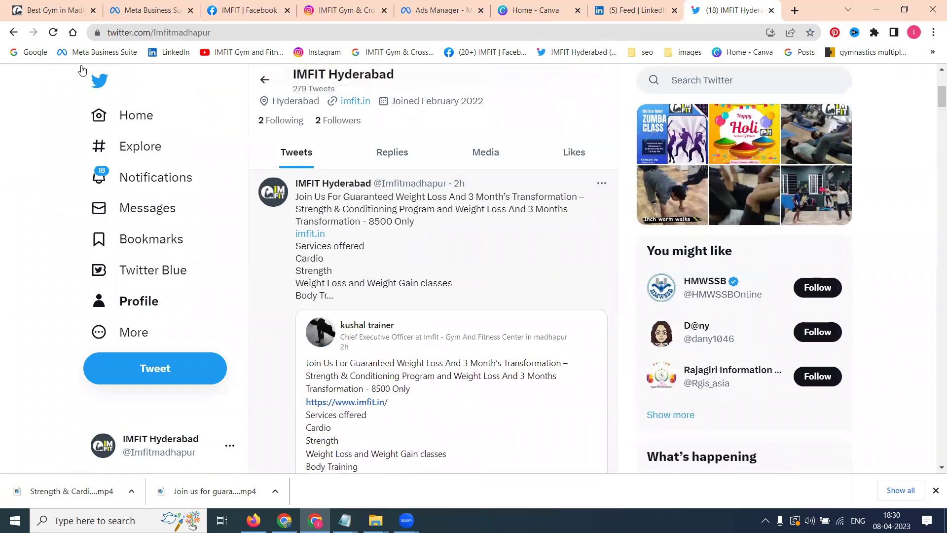
left_click(55, 37)
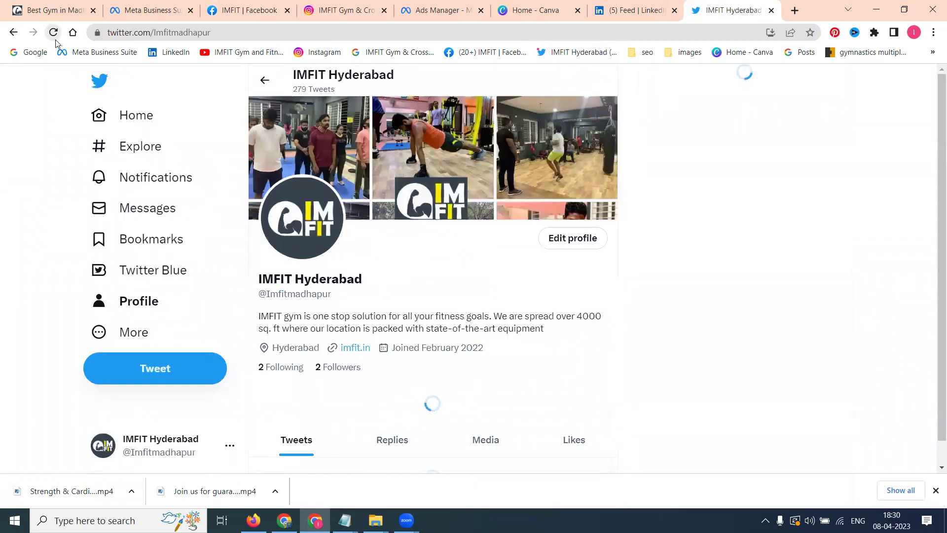
scroll(379, 149, "down", 1)
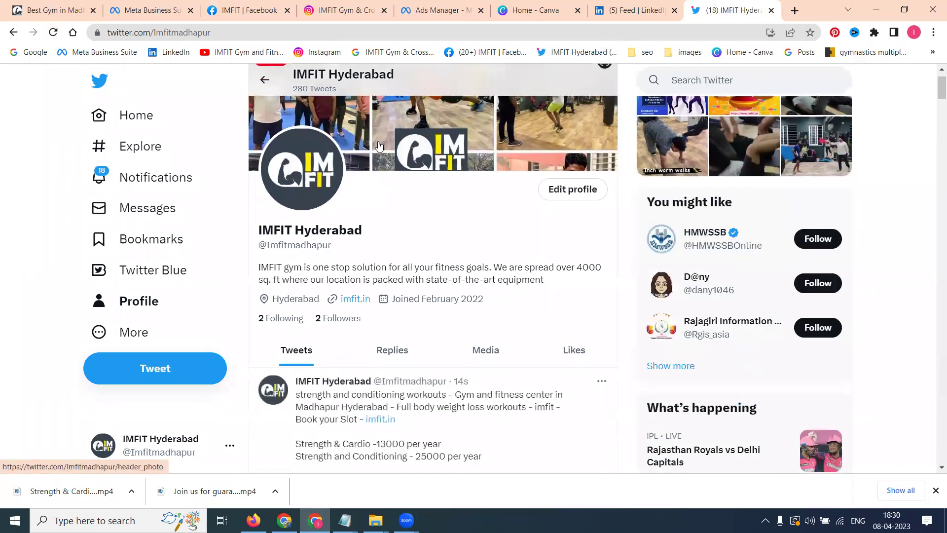
scroll(376, 143, "down", 3)
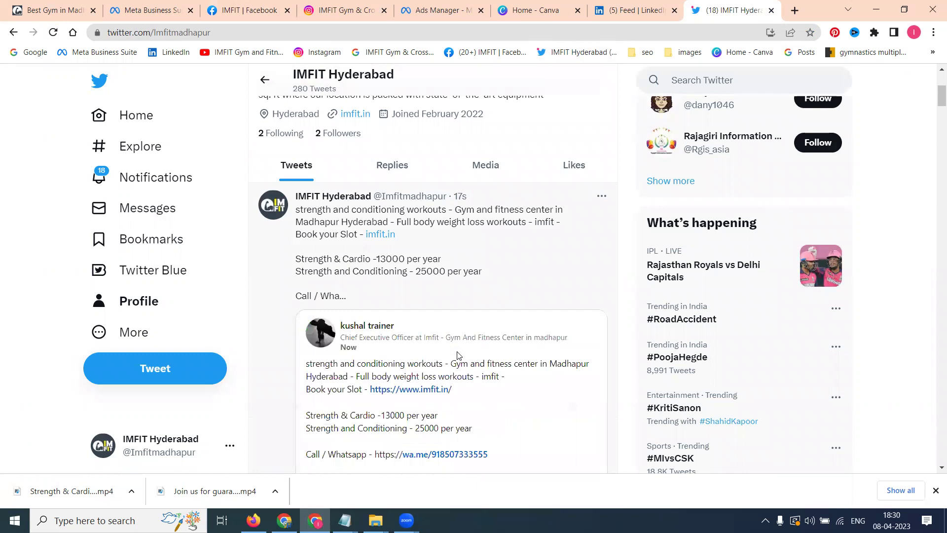
scroll(458, 355, "down", 1)
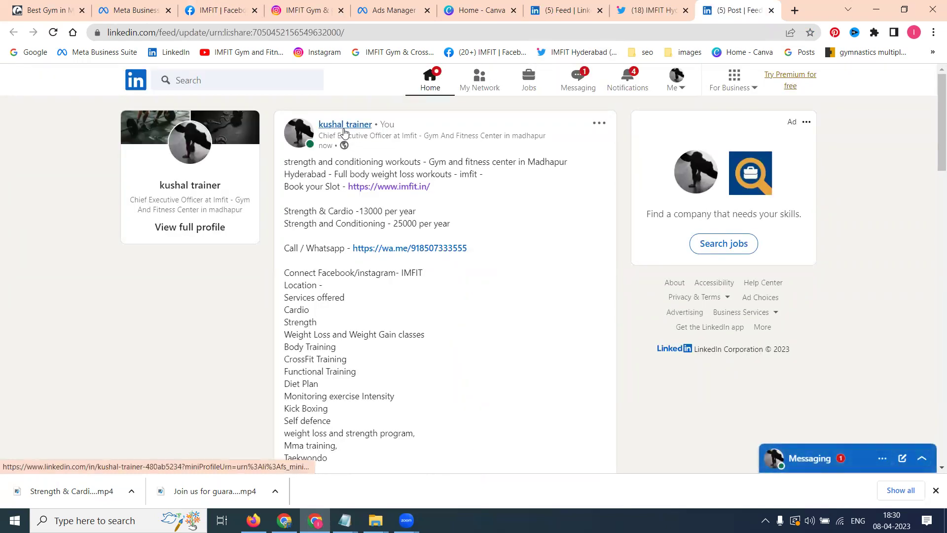
scroll(344, 132, "down", 3)
scroll(346, 135, "down", 3)
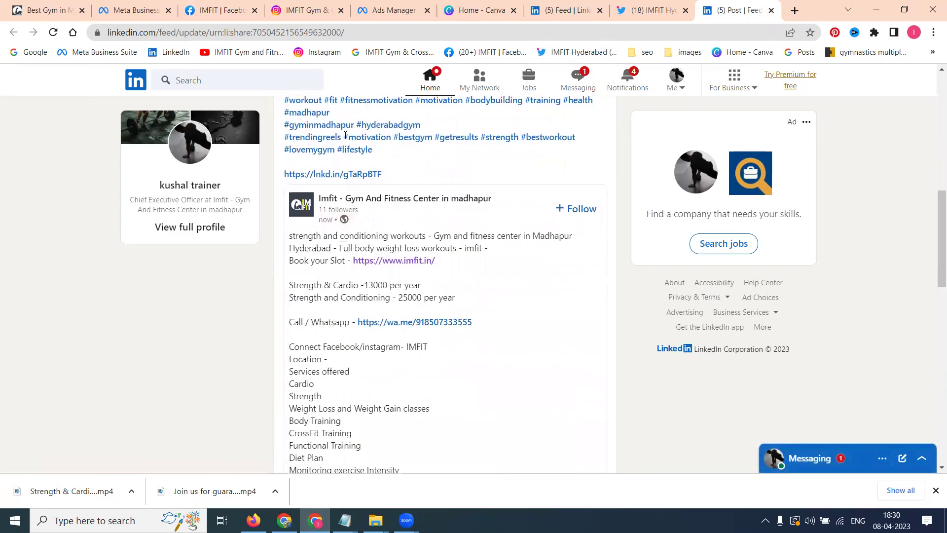
scroll(362, 212, "down", 3)
scroll(364, 207, "down", 4)
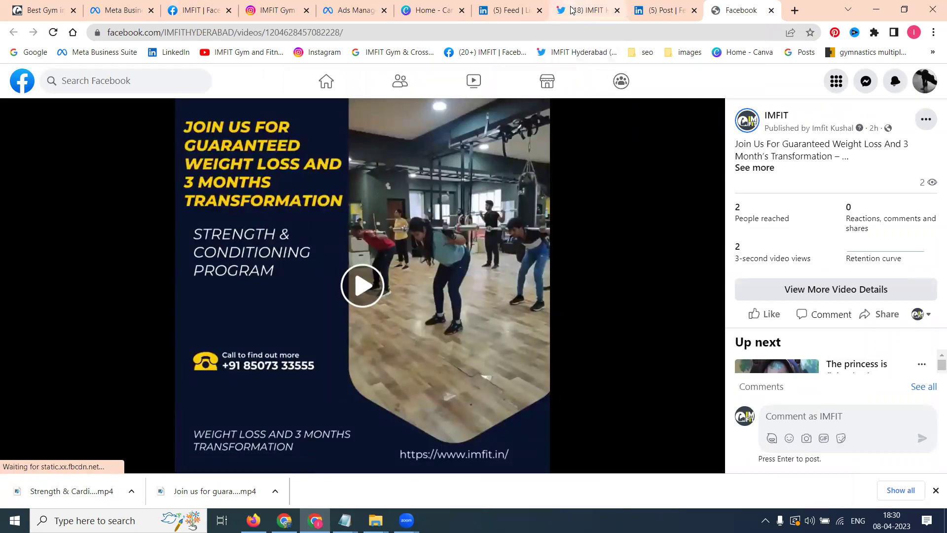
left_click(587, 11)
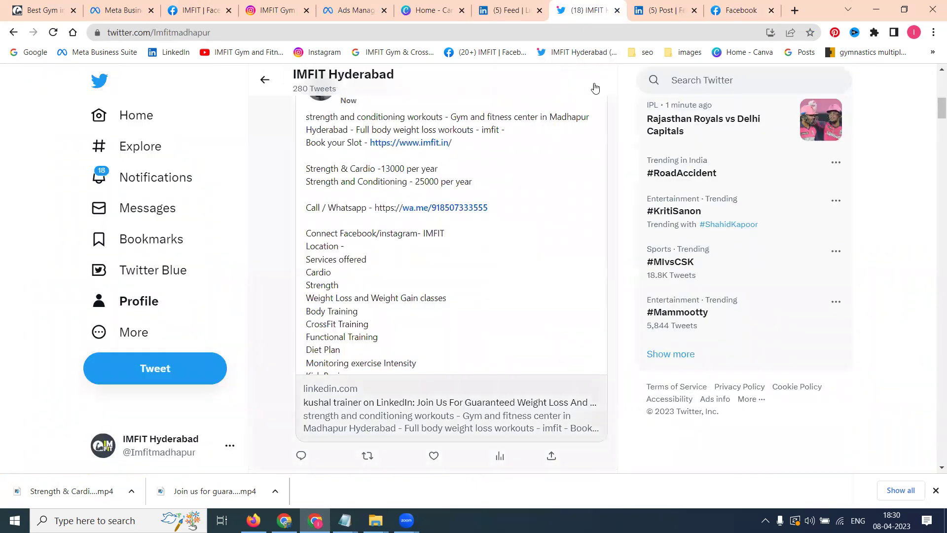
left_click(646, 10)
scroll(400, 192, "up", 5)
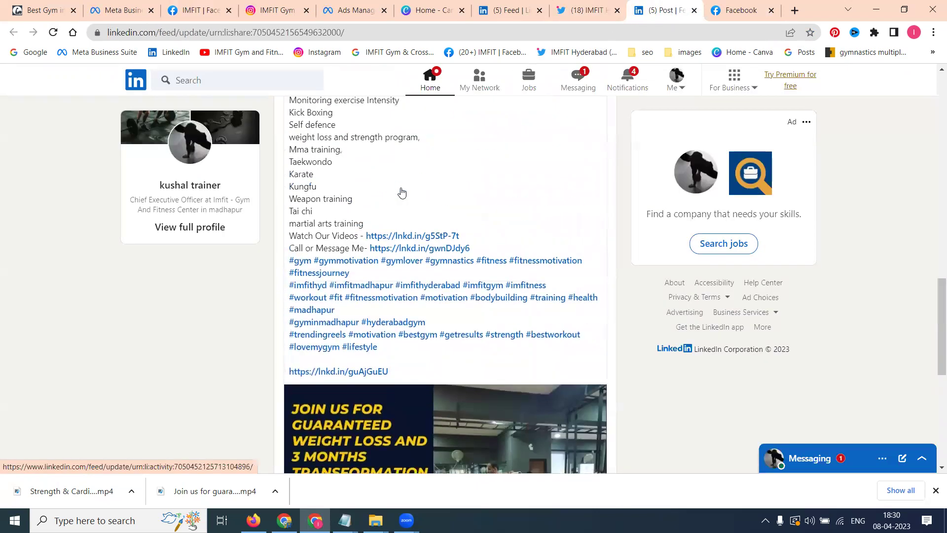
scroll(401, 193, "up", 3)
scroll(400, 193, "up", 3)
scroll(400, 192, "up", 3)
scroll(400, 193, "up", 3)
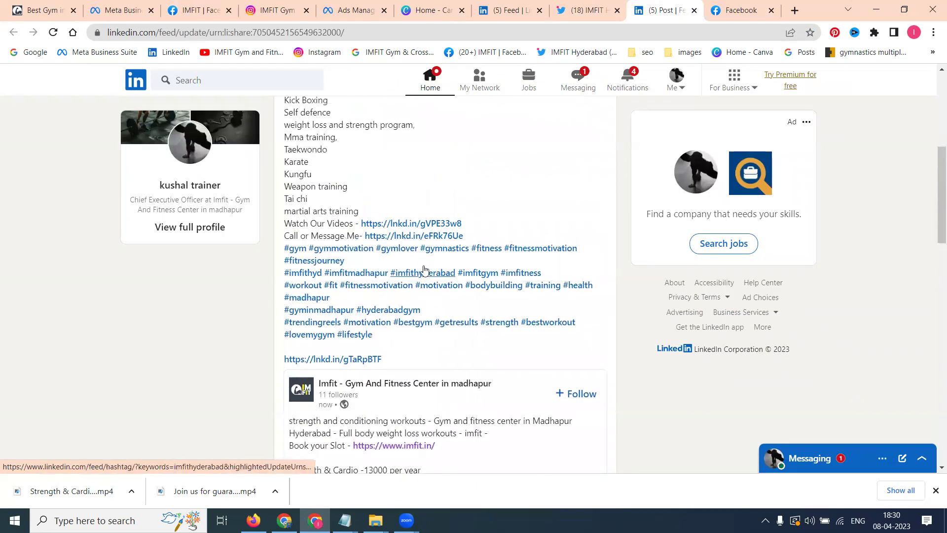
left_click(721, 7)
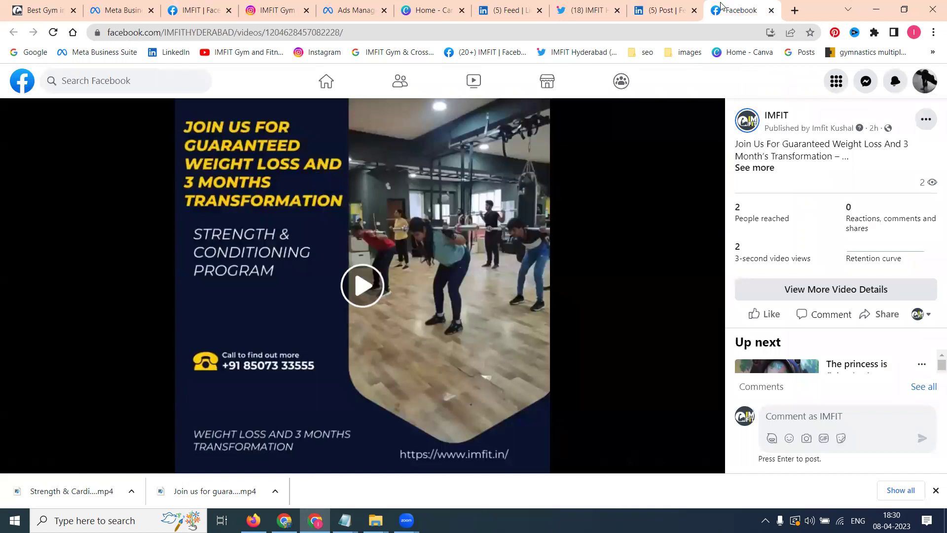
left_click(663, 9)
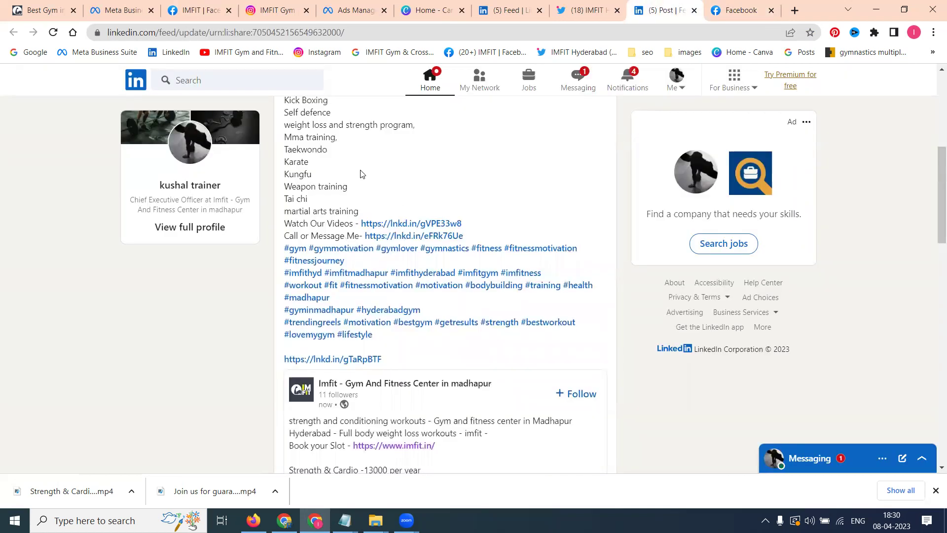
left_click(725, 6)
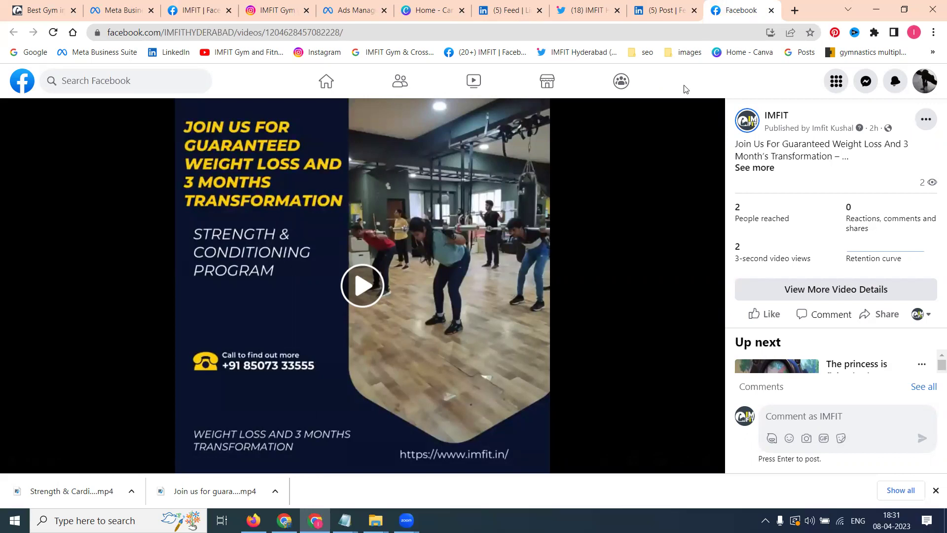
Revisit the LinkedIn feed, Twitter profile and shared LinkedIn post tabs in turn
left_click(509, 9)
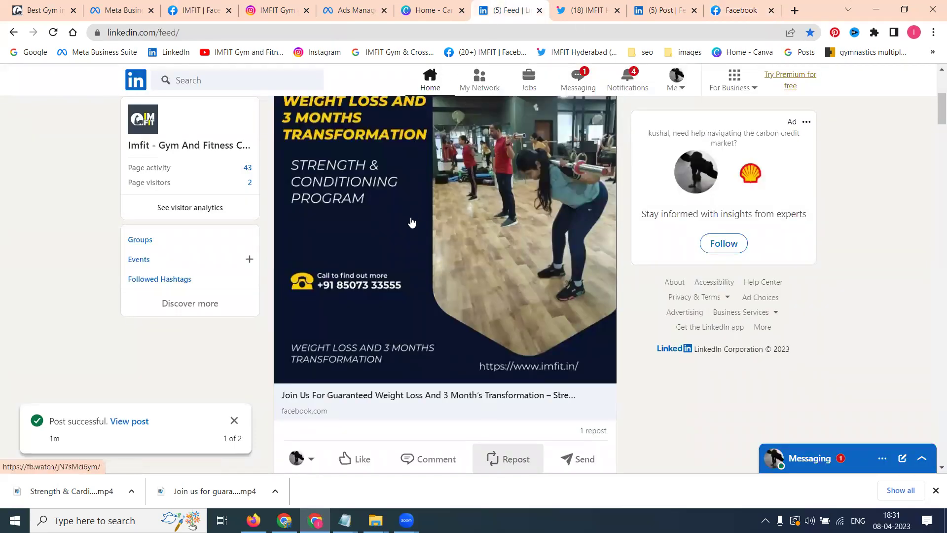
left_click(569, 9)
left_click(666, 9)
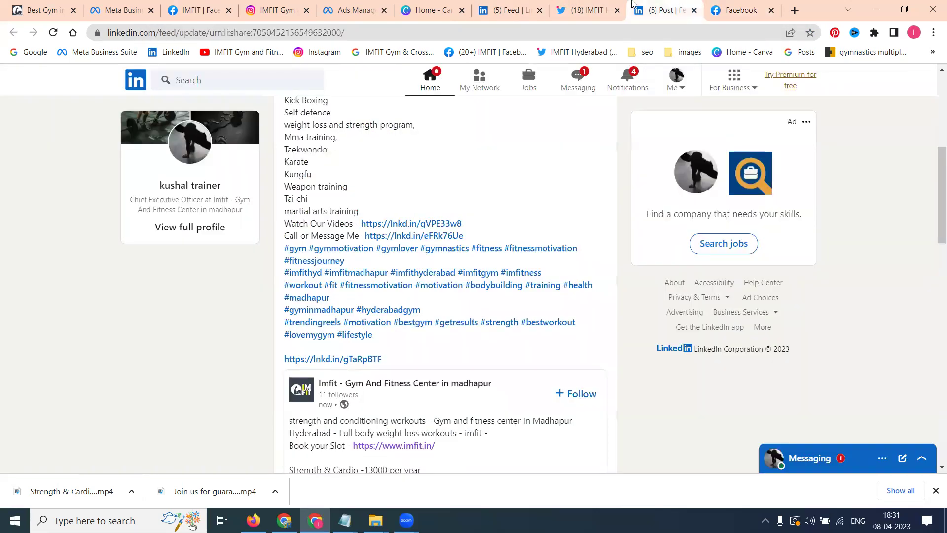
scroll(460, 165, "up", 1)
scroll(459, 167, "up", 3)
scroll(448, 296, "up", 3)
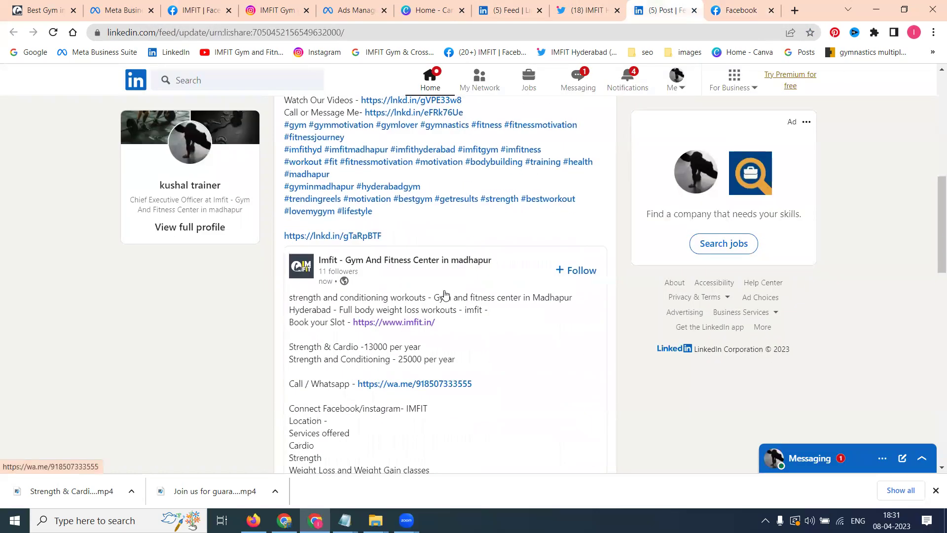
scroll(449, 300, "down", 3)
scroll(455, 319, "down", 3)
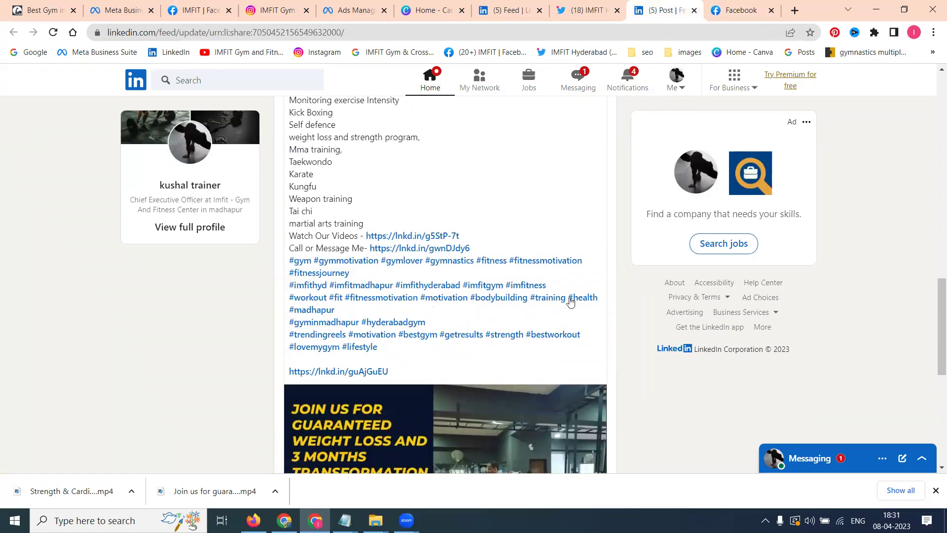
left_click(316, 520)
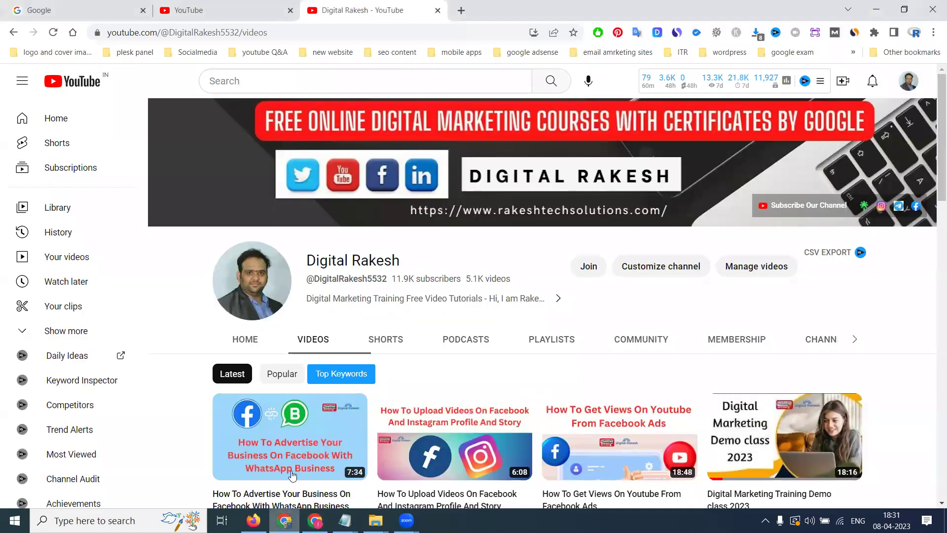